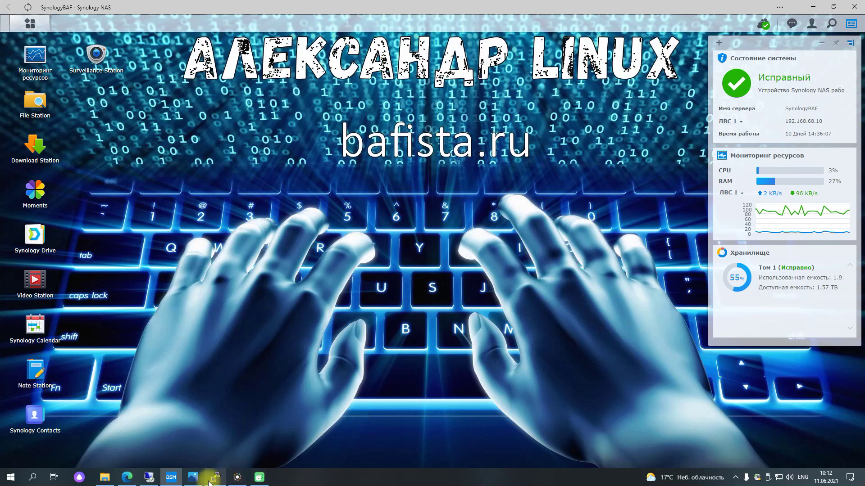
Switch to Photos and review the saved screenshots of memory usage, swap, system widgets, services, processes, and the top and free -m output.
left_click(193, 476)
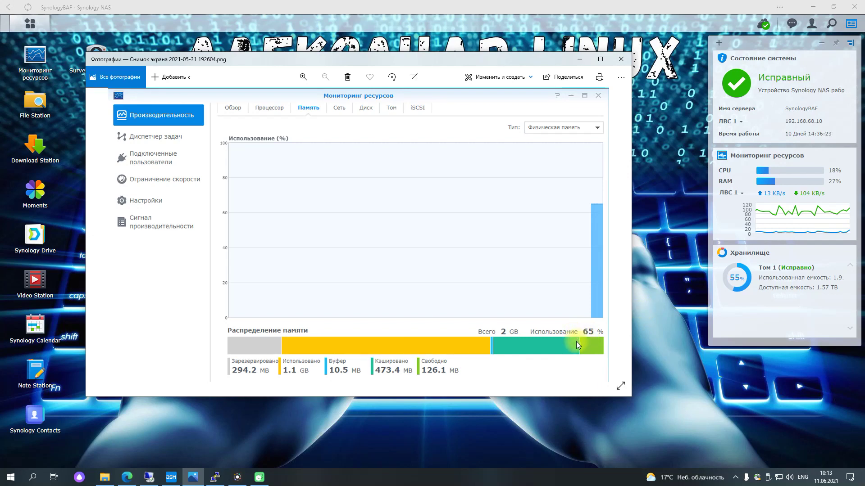
key("Right")
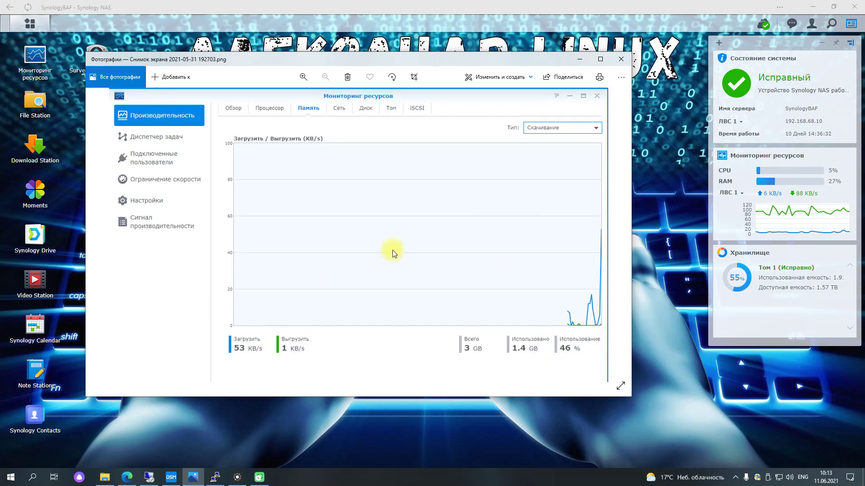
key("Left")
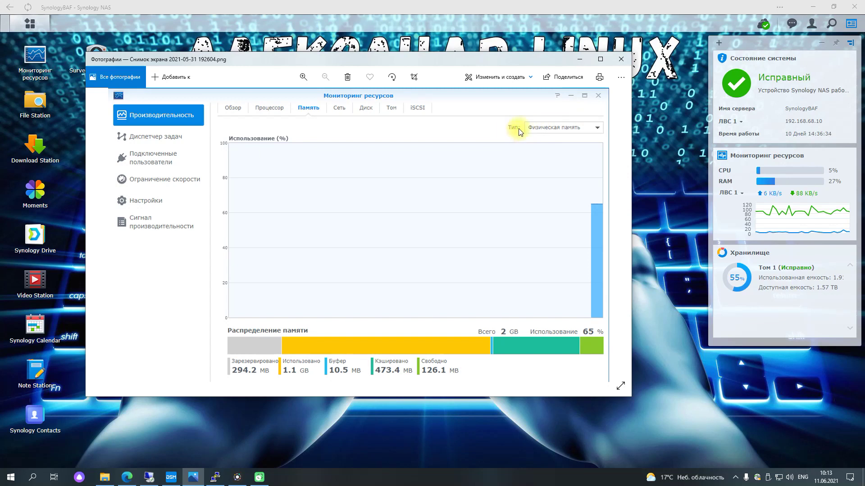
key("Right")
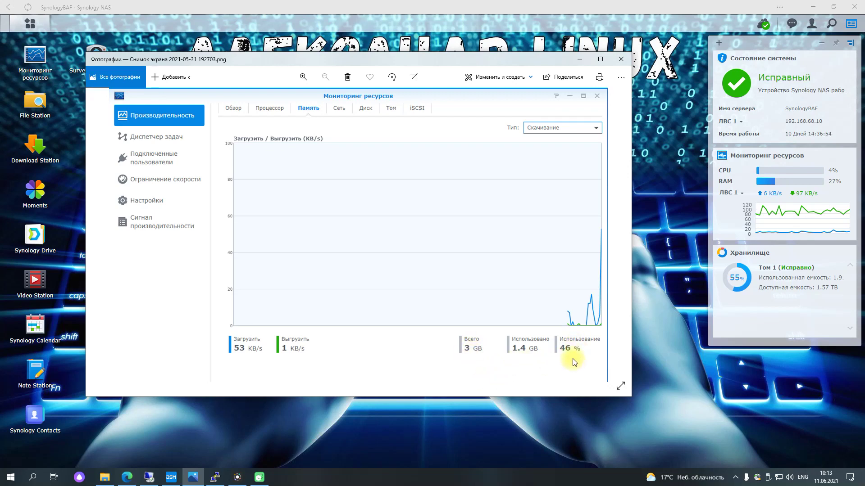
key("Right")
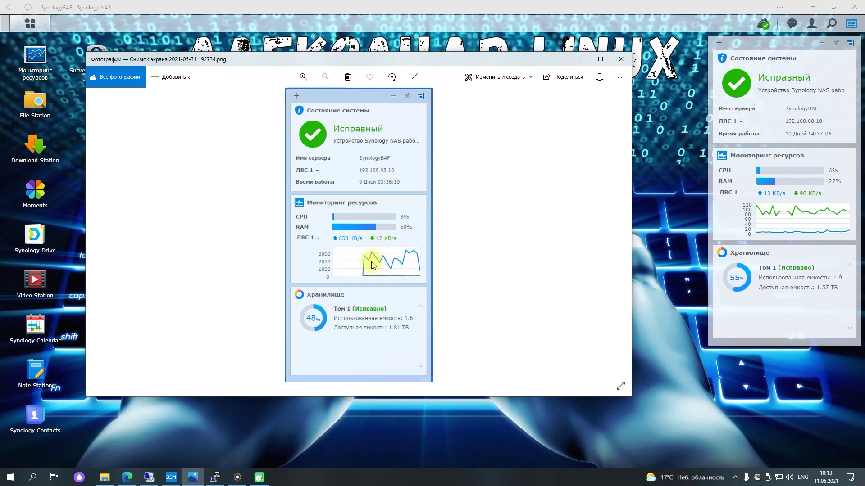
key("Right")
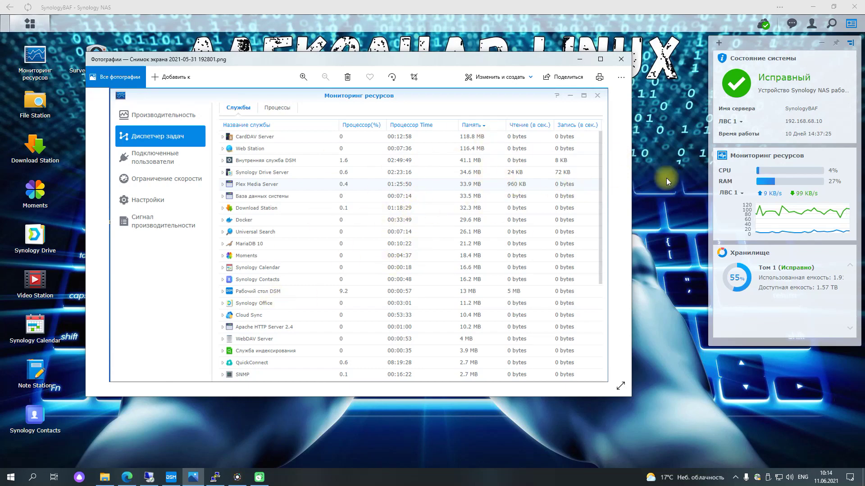
key("Right")
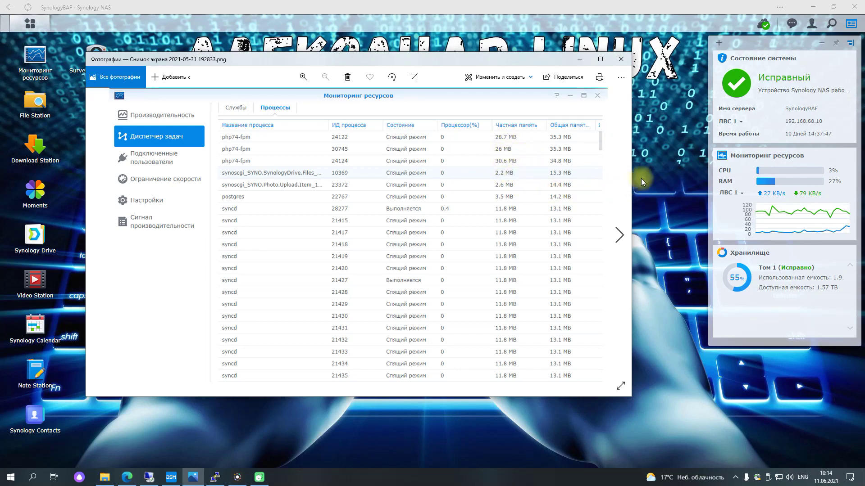
key("Right")
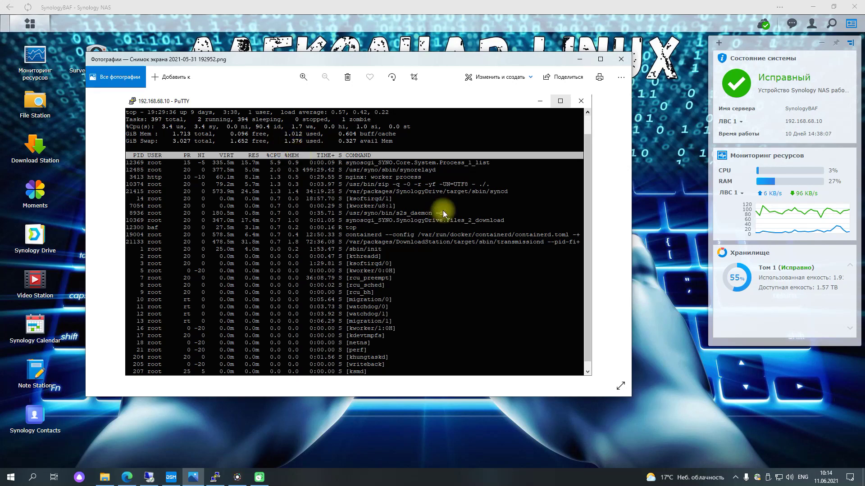
key("Right")
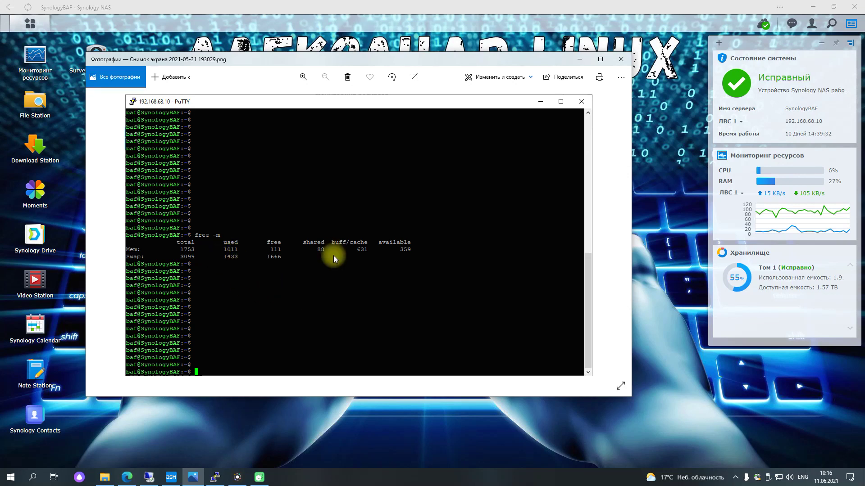
Compare the saved Resource Monitor swap screenshot with the screenshot of the free -m terminal output.
key("Left")
key("Left")
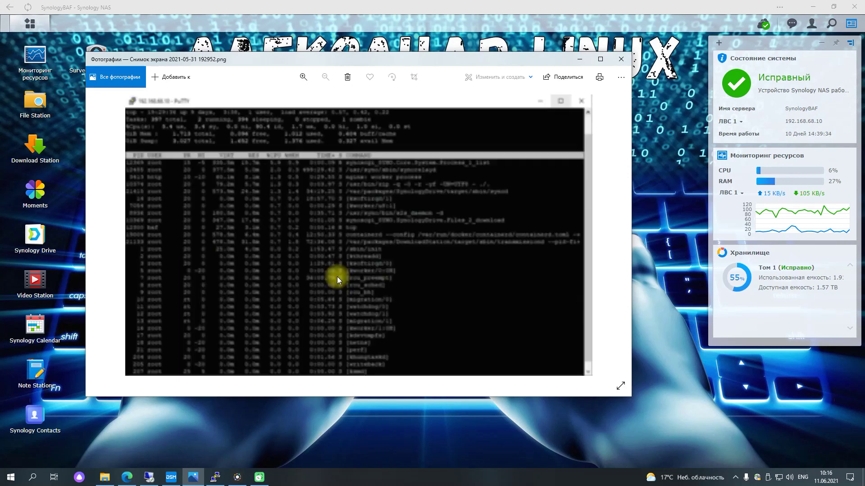
key("Left")
key("Left")
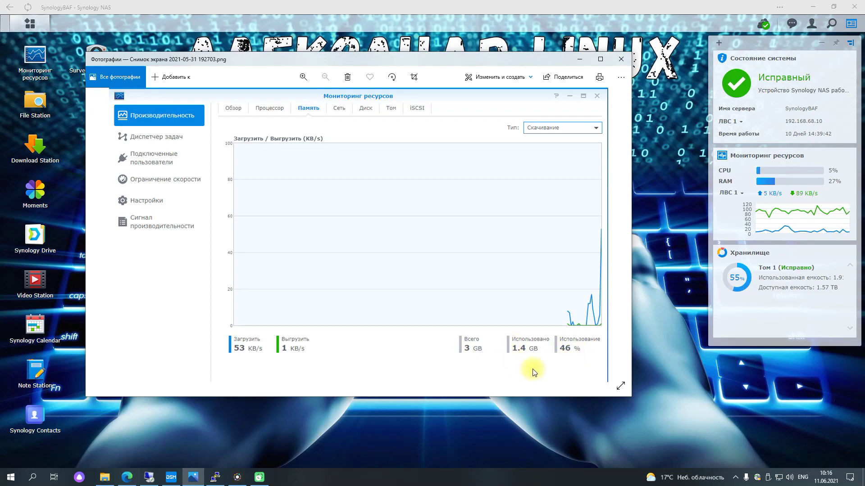
key("Right")
key("Right")
key("Right")
key("Right")
key("Right")
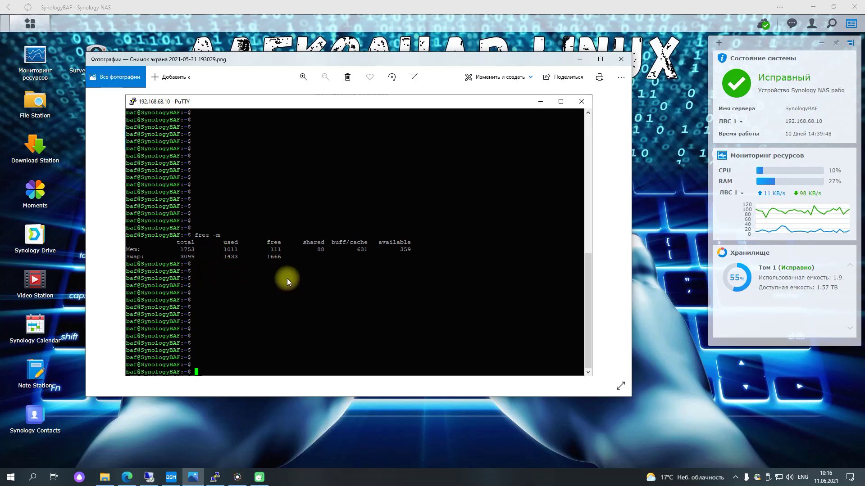
Go back through the saved screenshots to review the physical memory chart and the swap chart.
key("Left")
key("Left")
key("Left")
key("Left")
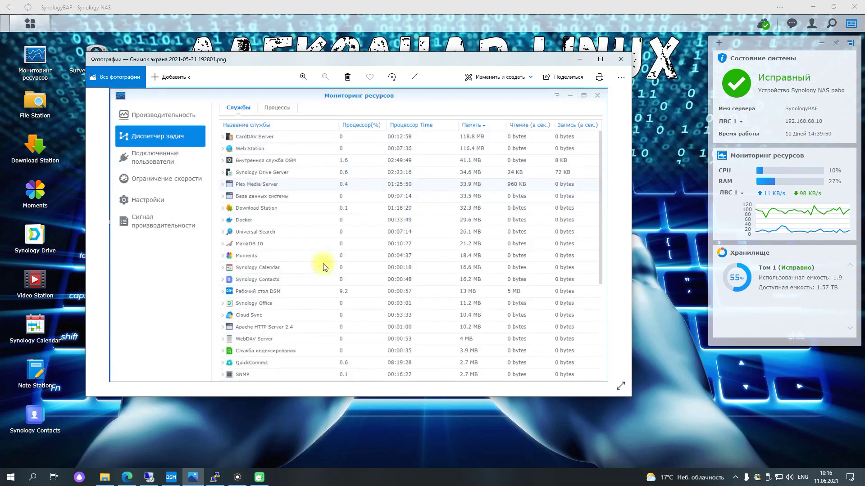
key("Left")
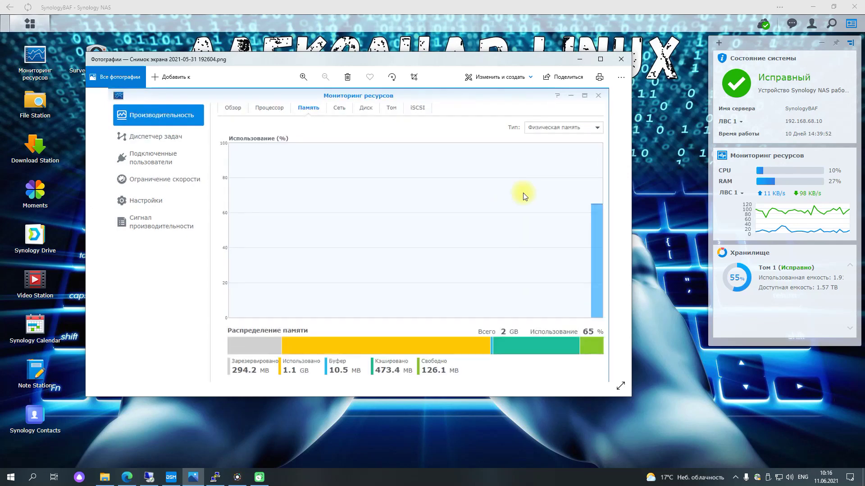
key("Right")
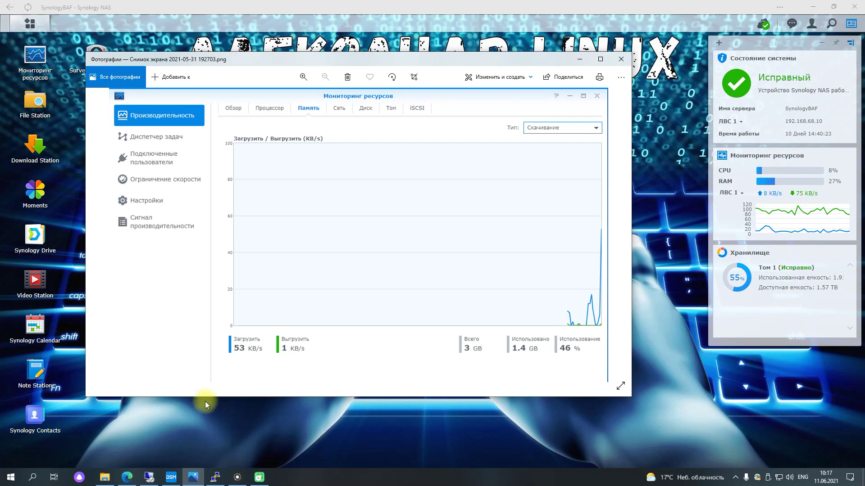
Switch to the Edge browser and check which RAM modules Synology's compatibility list gives for the DS220+.
left_click(127, 477)
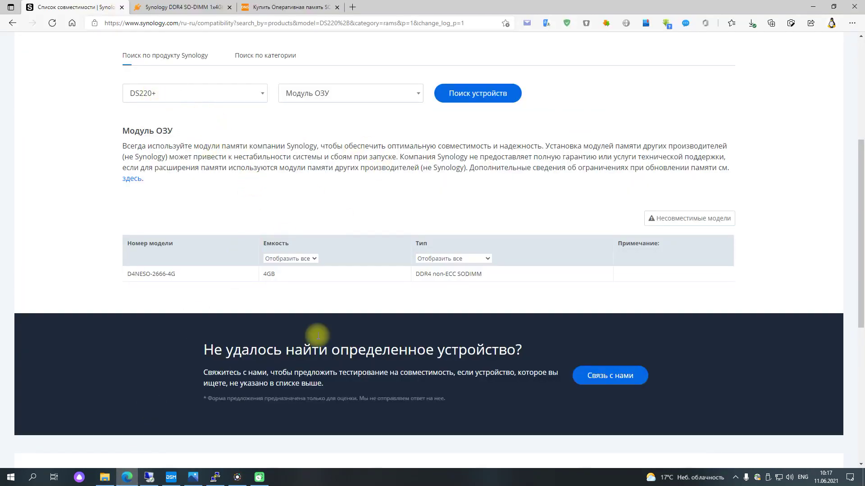
scroll(288, 352, "down", 5)
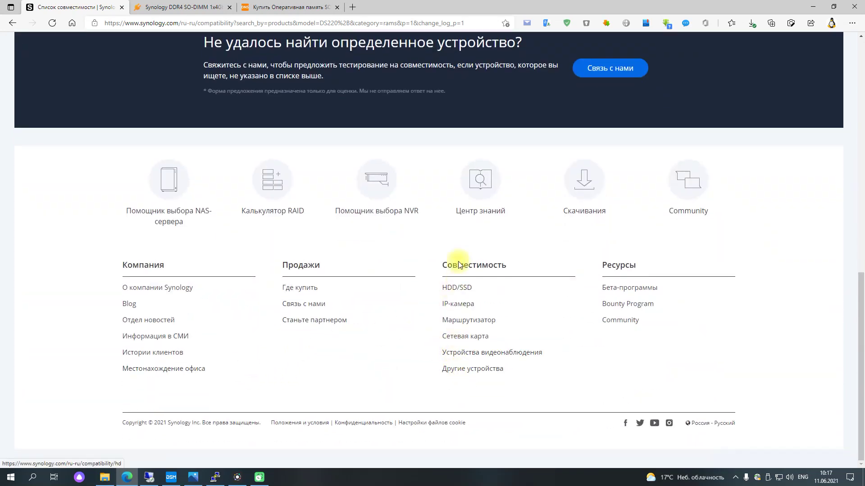
scroll(295, 328, "up", 7)
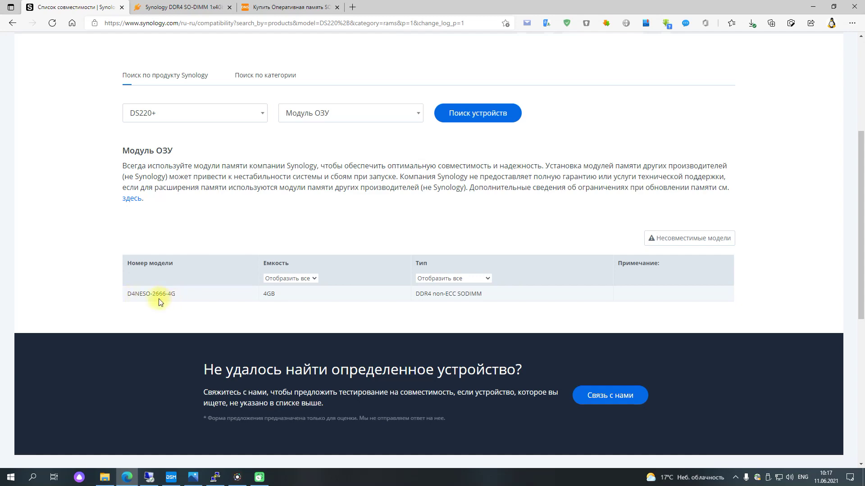
Compare the Synology D4NESO-2666-4G specifications and prices on e-katalog with the Samsung M471A5244CB0-CTD 4 GB module on DNS.
left_click(193, 7)
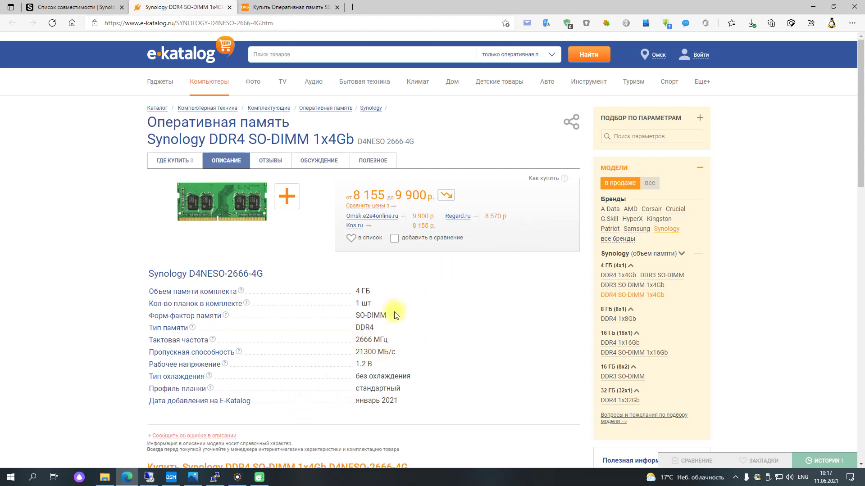
scroll(386, 313, "down", 1)
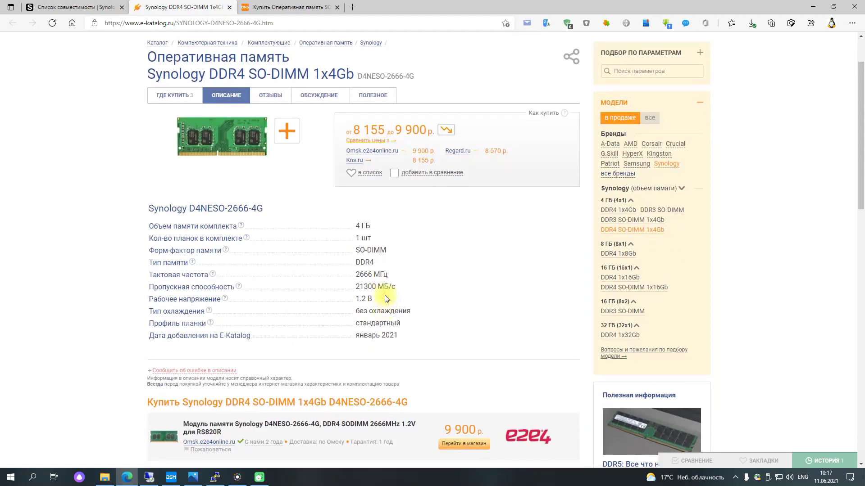
scroll(470, 255, "up", 1)
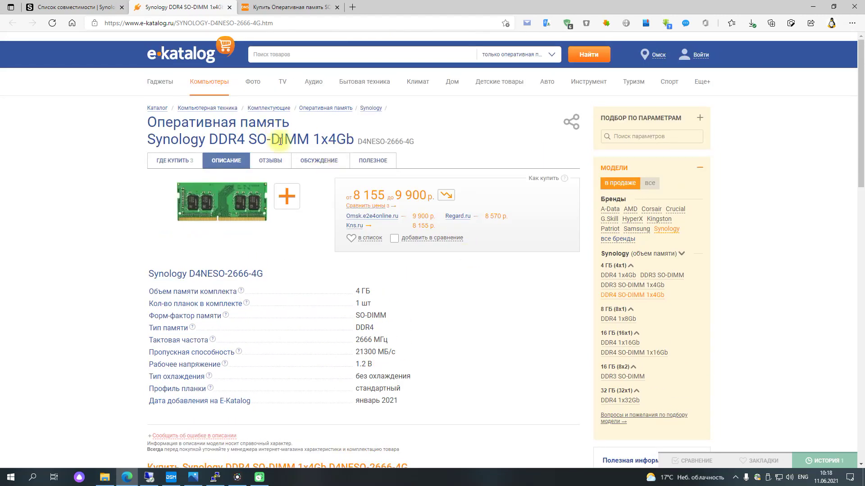
left_click(306, 9)
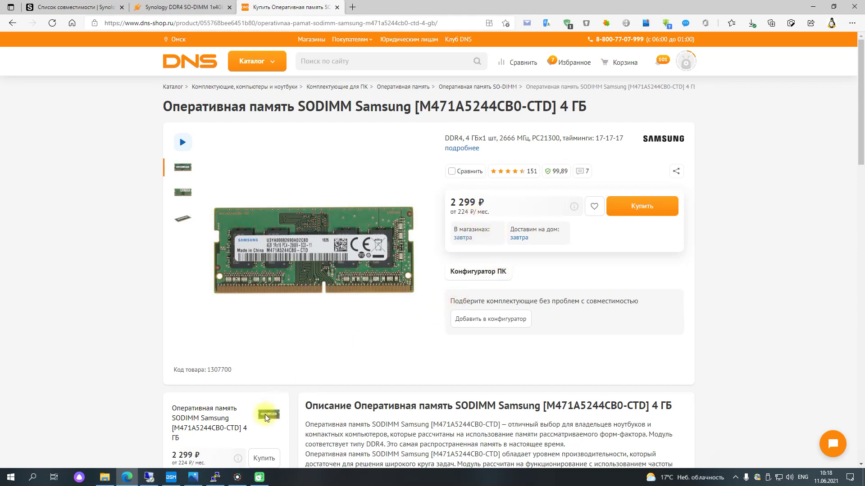
Switch to Photos and view the pictures of the Samsung memory module and the module installed in the NAS.
left_click(196, 480)
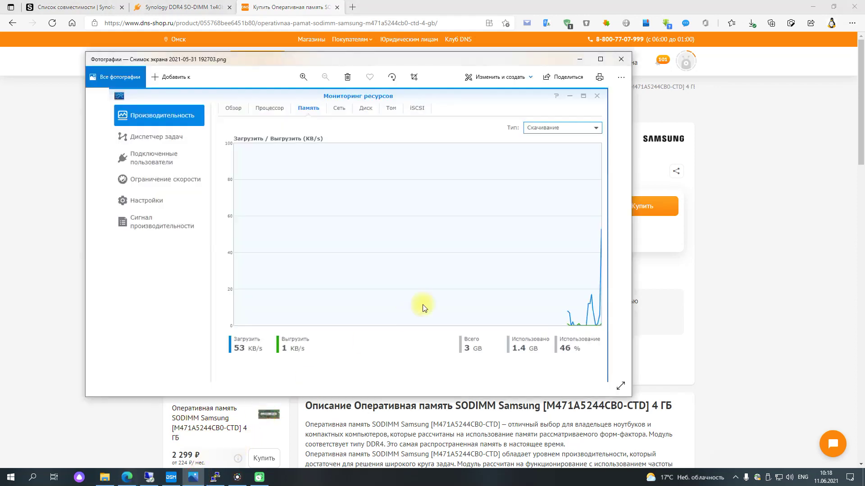
key("Right")
key("Right")
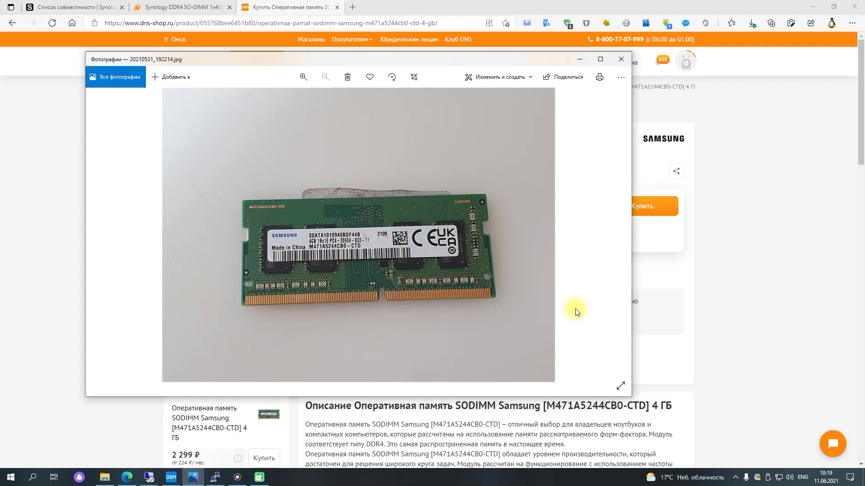
key("Right")
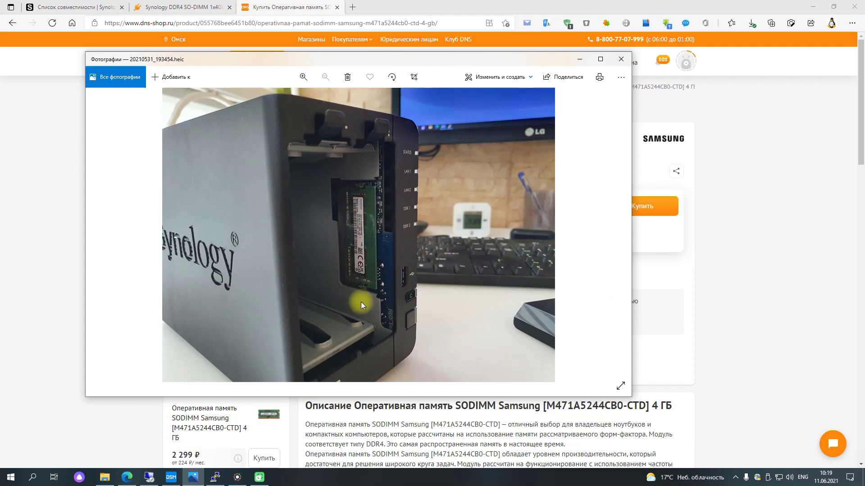
key("Return")
Switch to DSM, check physical memory usage in Resource Monitor, and compare it with the saved physical memory screenshot.
left_click(173, 480)
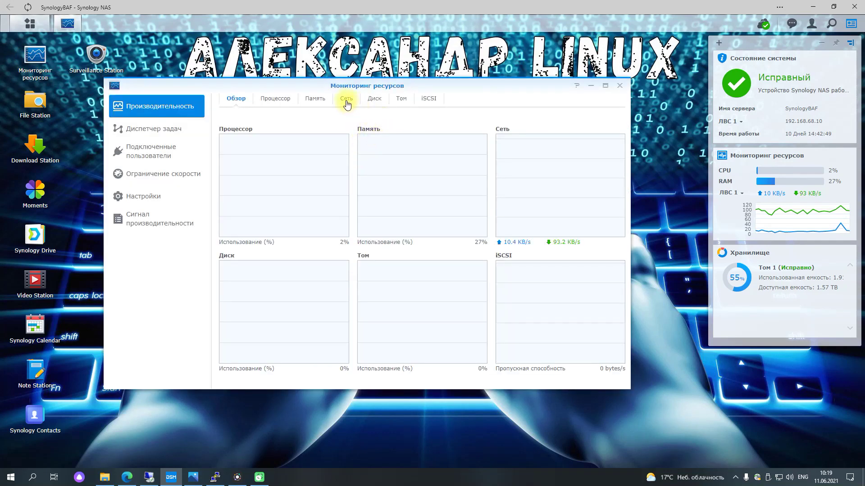
left_click(324, 105)
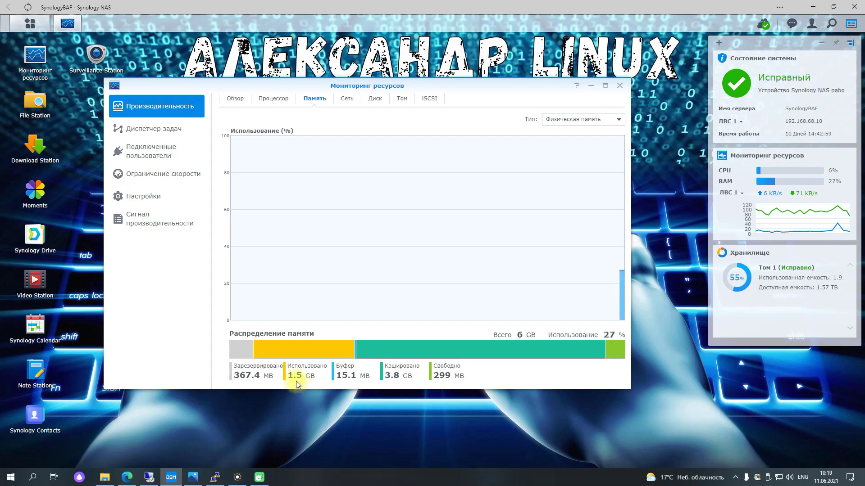
left_click(193, 477)
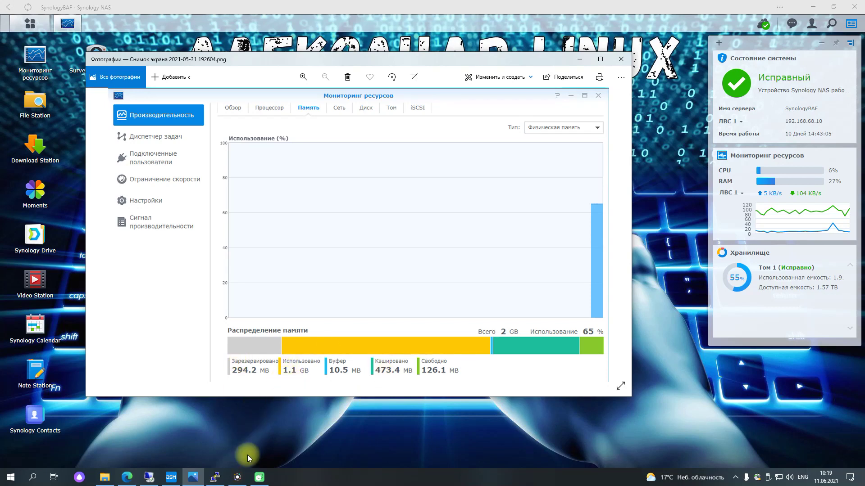
left_click(260, 478)
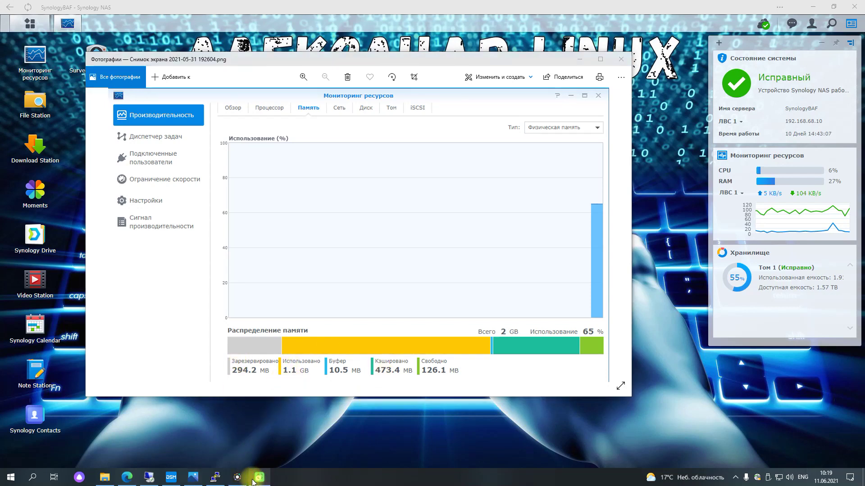
Return to DSM and change the Resource Monitor memory chart type to Скачивание to check swap usage.
left_click(171, 478)
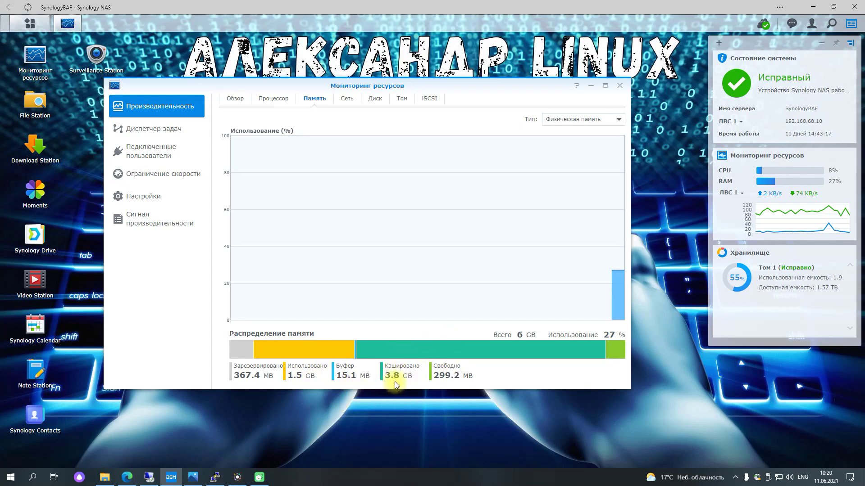
left_click(587, 124)
left_click(581, 145)
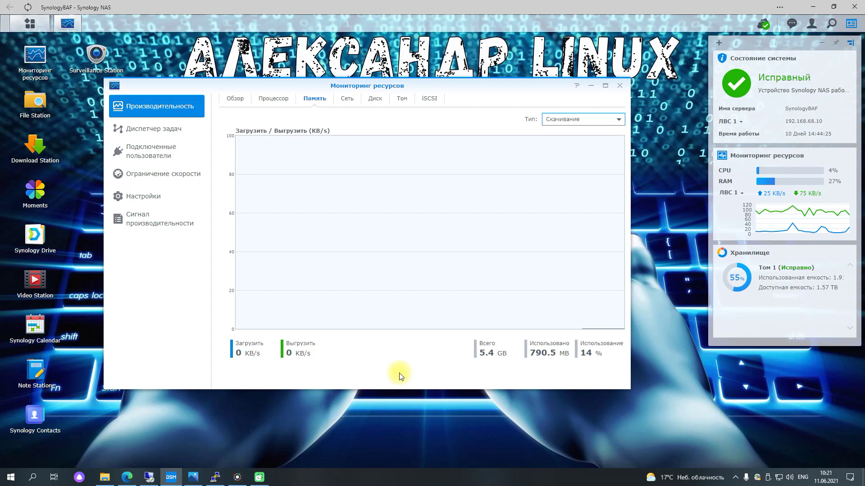
Switch to the PuTTY session and run free -m to check memory and swap usage on the NAS.
left_click(210, 479)
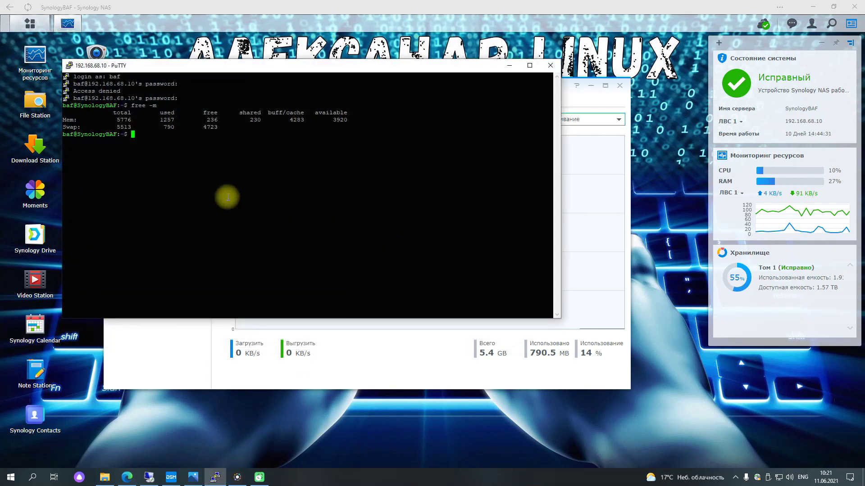
key("Return")
key("Return")
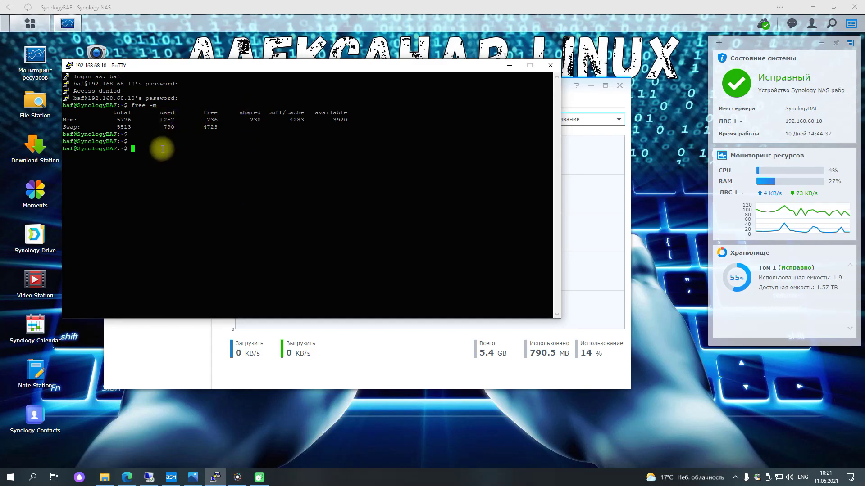
type("free -m")
key("Return")
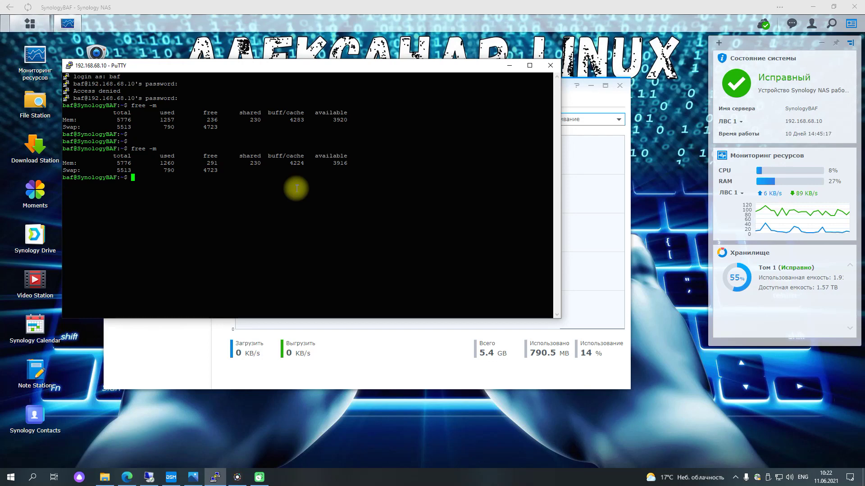
List the NAS swap devices with cat /proc/swaps and check the kernel version with uname -r.
type("cat /proc/swa")
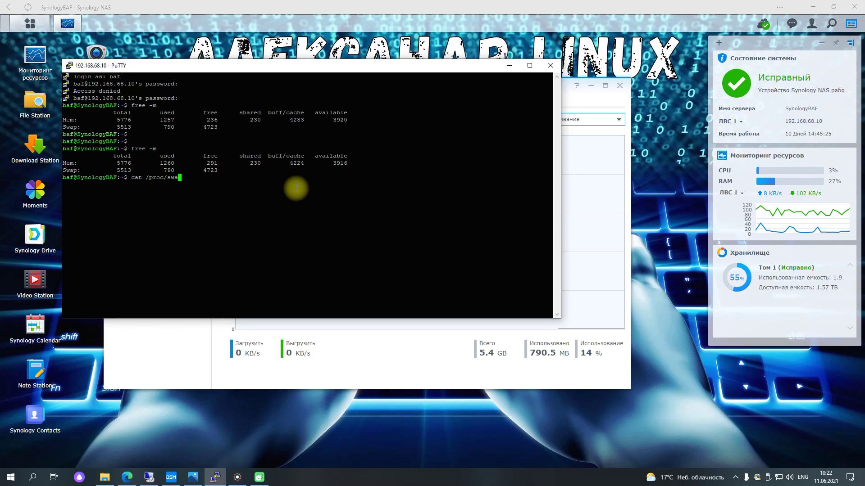
key("Tab")
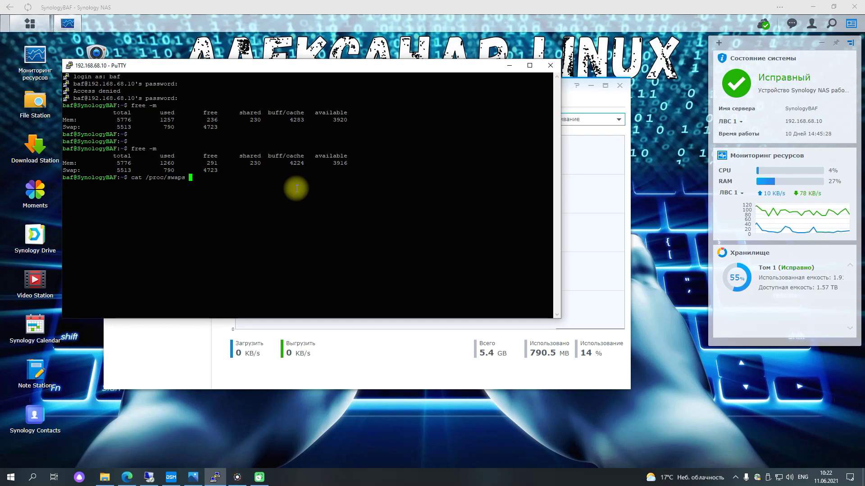
key("Return")
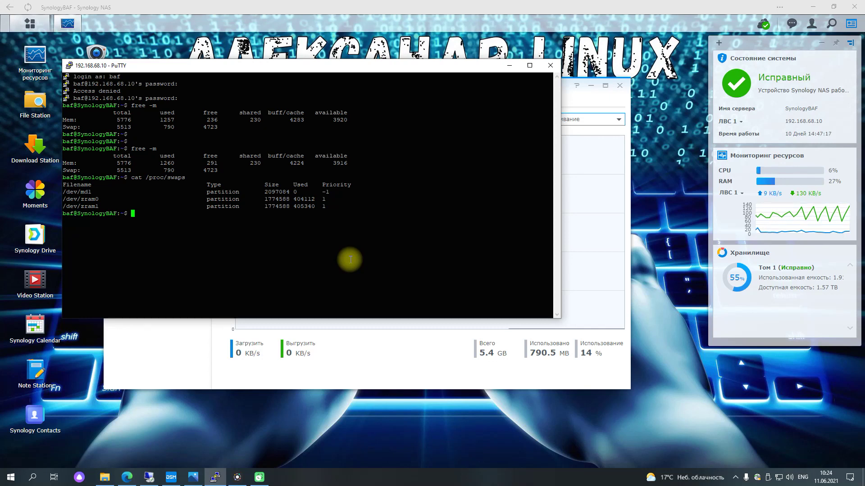
type("uname -r")
key("Return")
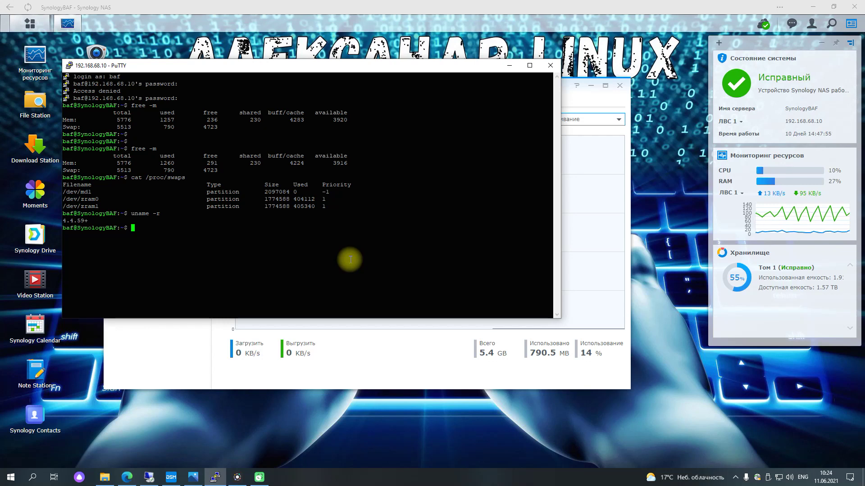
Switch to DSM, set the Resource Monitor memory chart type to Физическая память to review physical memory usage, and close Resource Monitor.
left_click(386, 370)
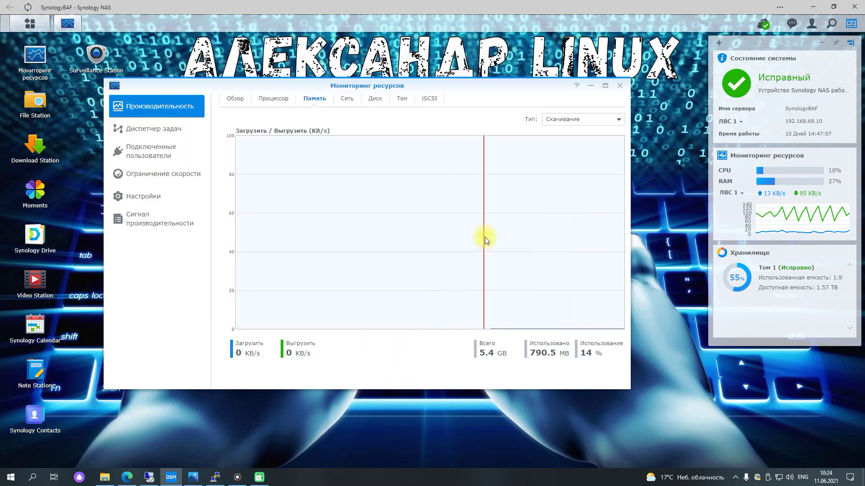
left_click(592, 118)
left_click(581, 134)
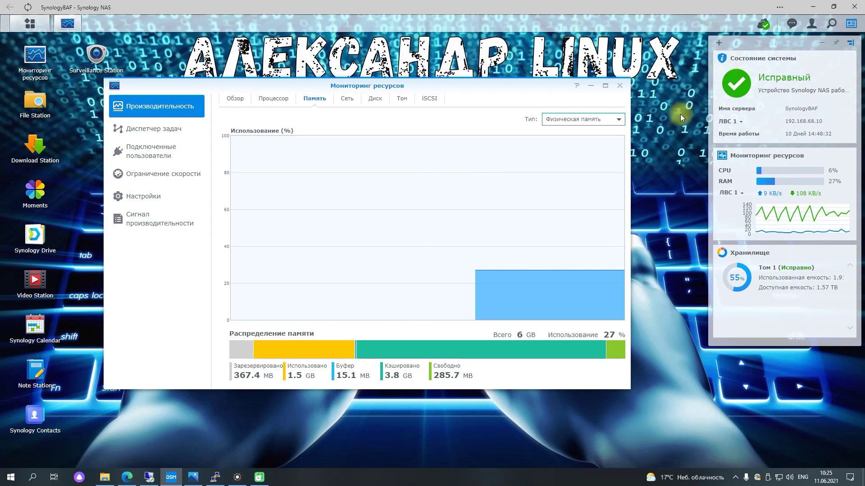
left_click(621, 86)
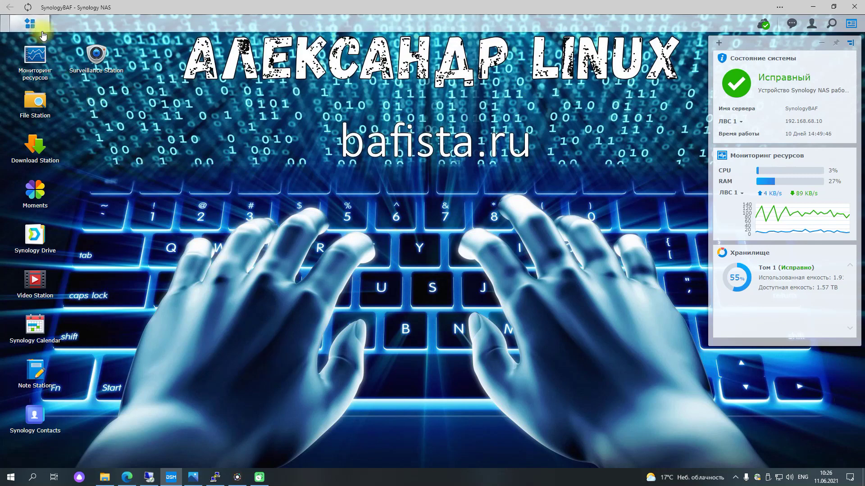
left_click(29, 23)
left_click(183, 86)
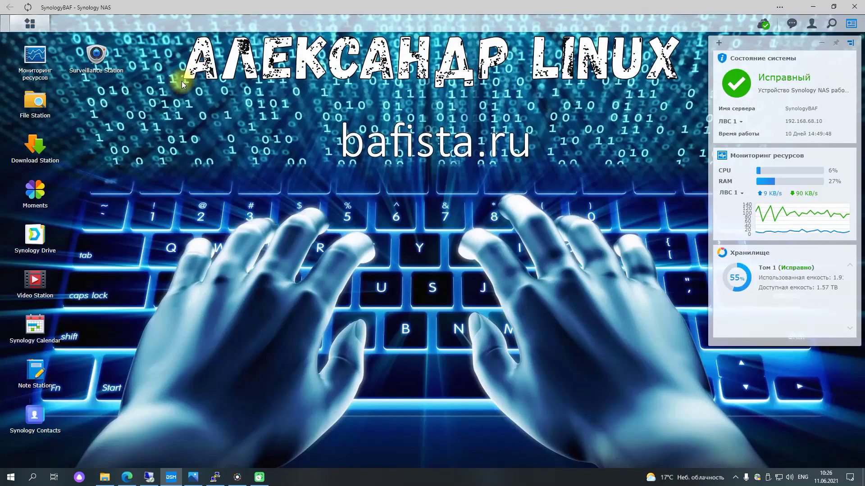